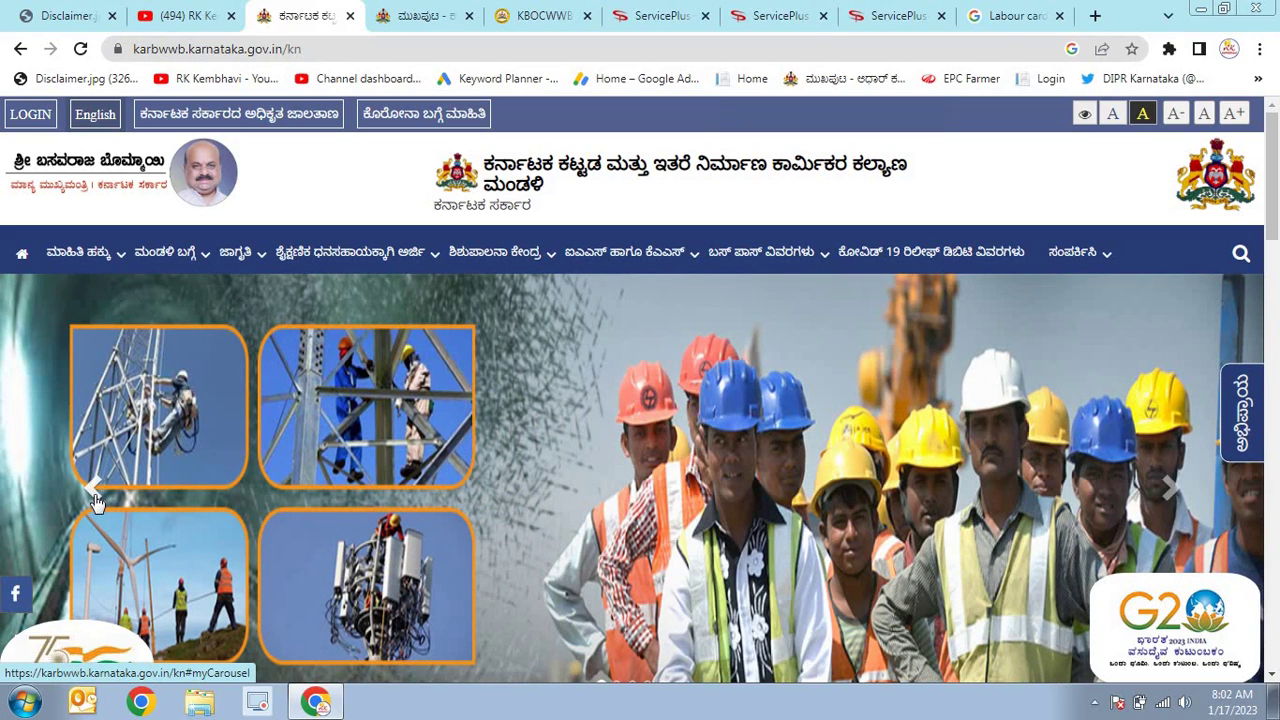
Look through the open Labour Department site, KBOCWWB login page, ServicePlus pages and Google results for labour card bus pass applications.
{"action": "left_click", "coordinate": [407, 10]}
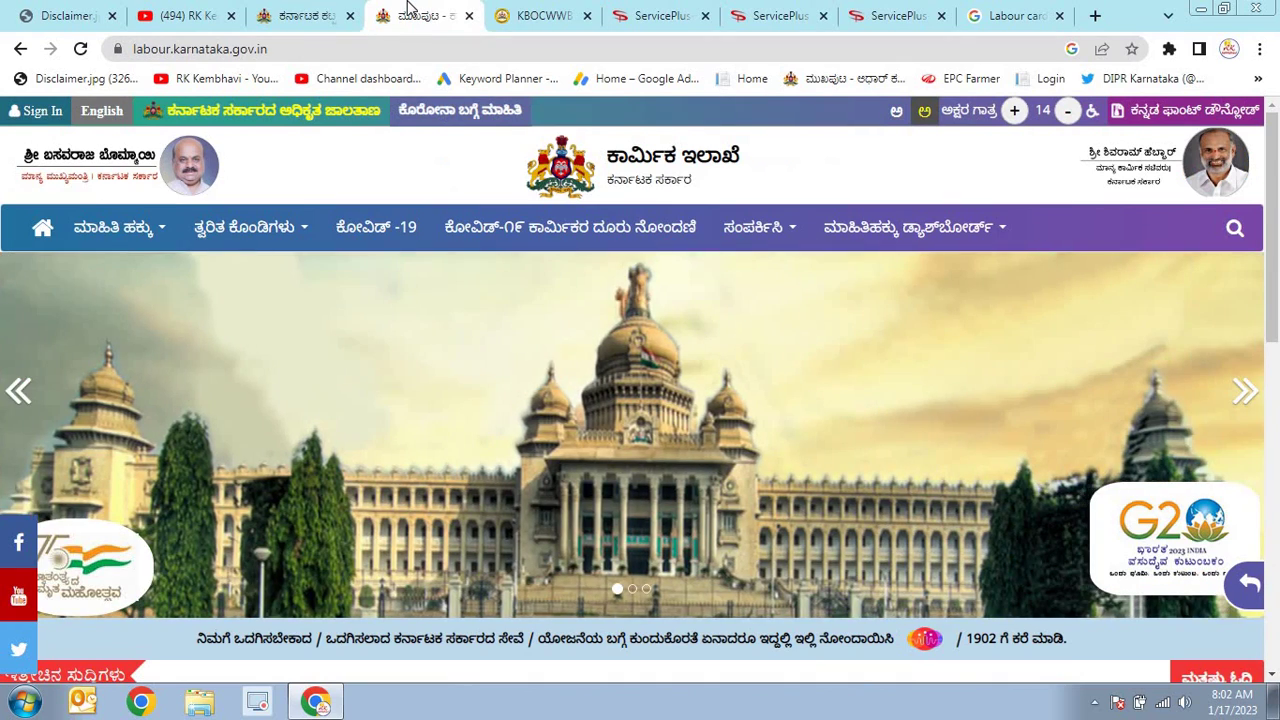
{"action": "left_click", "coordinate": [523, 10]}
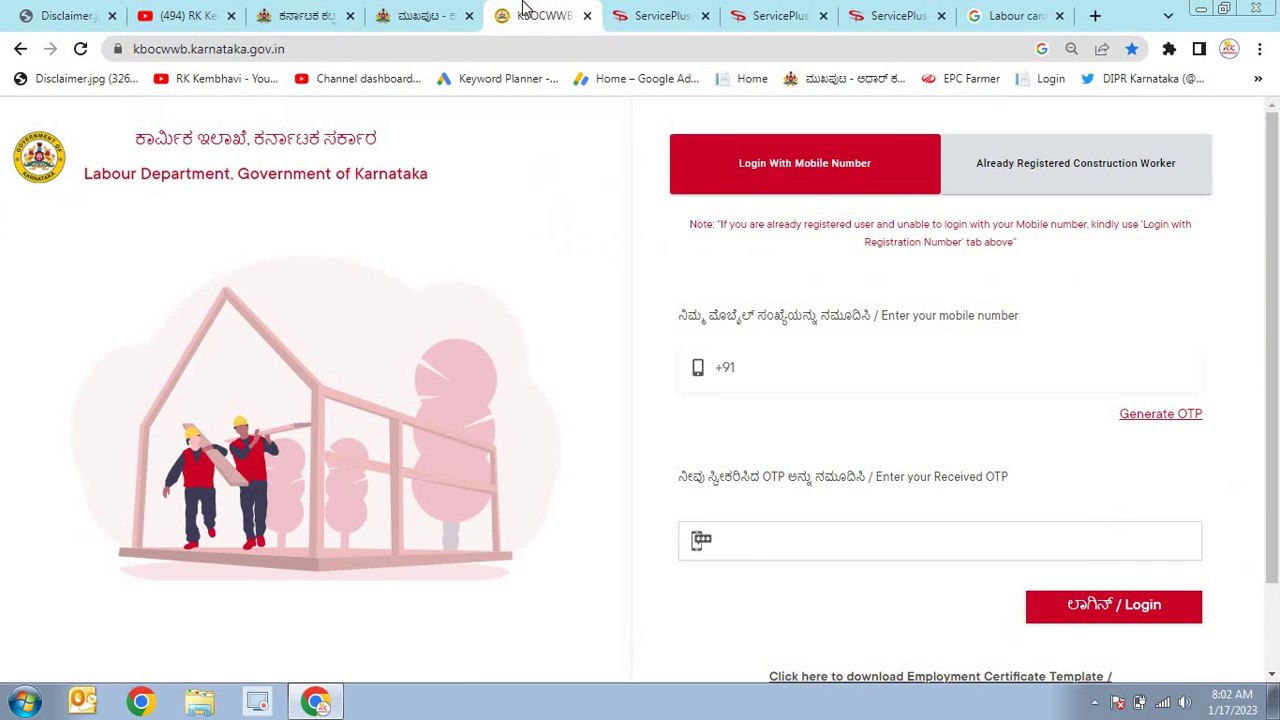
{"action": "left_click", "coordinate": [683, 10]}
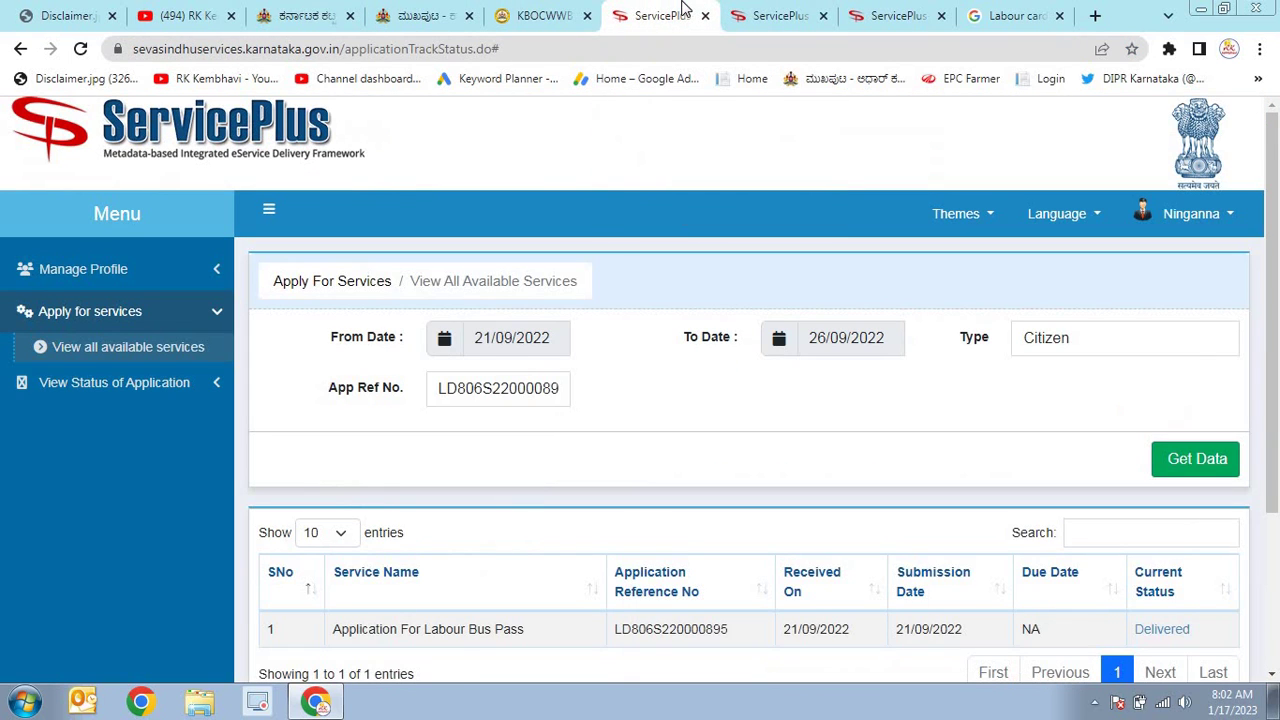
{"action": "left_click", "coordinate": [780, 12]}
{"action": "left_click", "coordinate": [848, 10]}
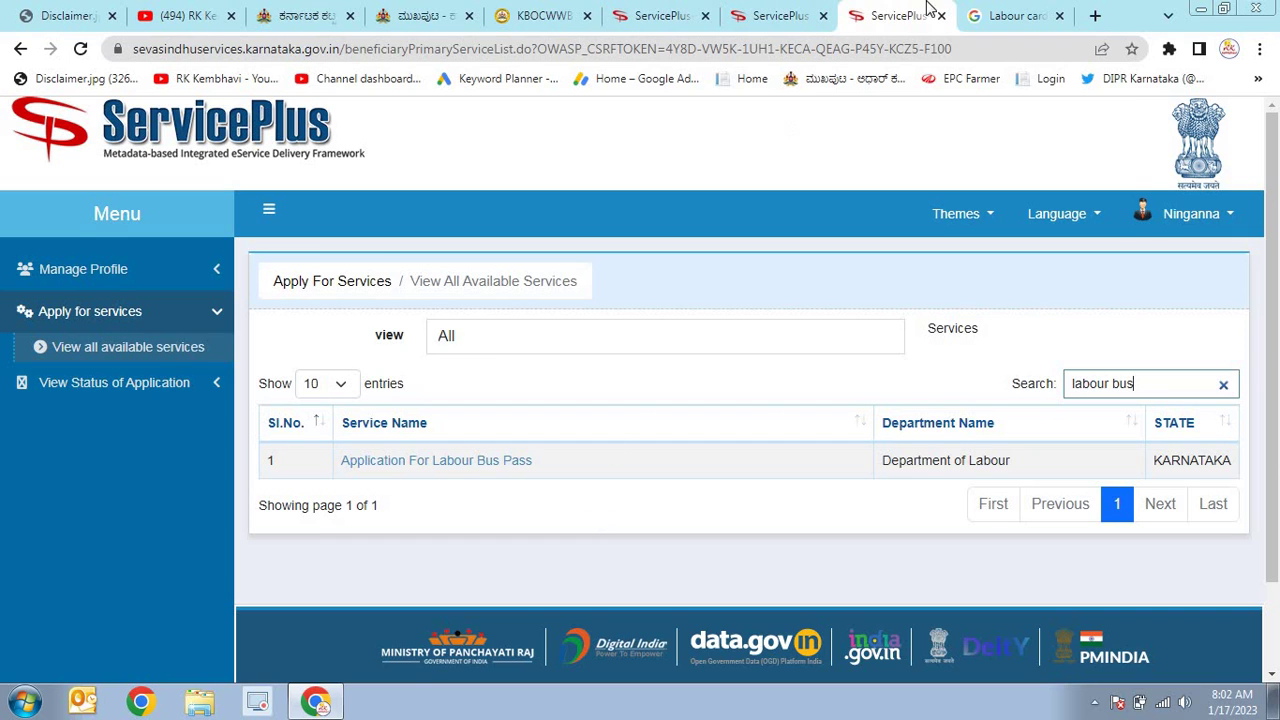
{"action": "left_click", "coordinate": [978, 10]}
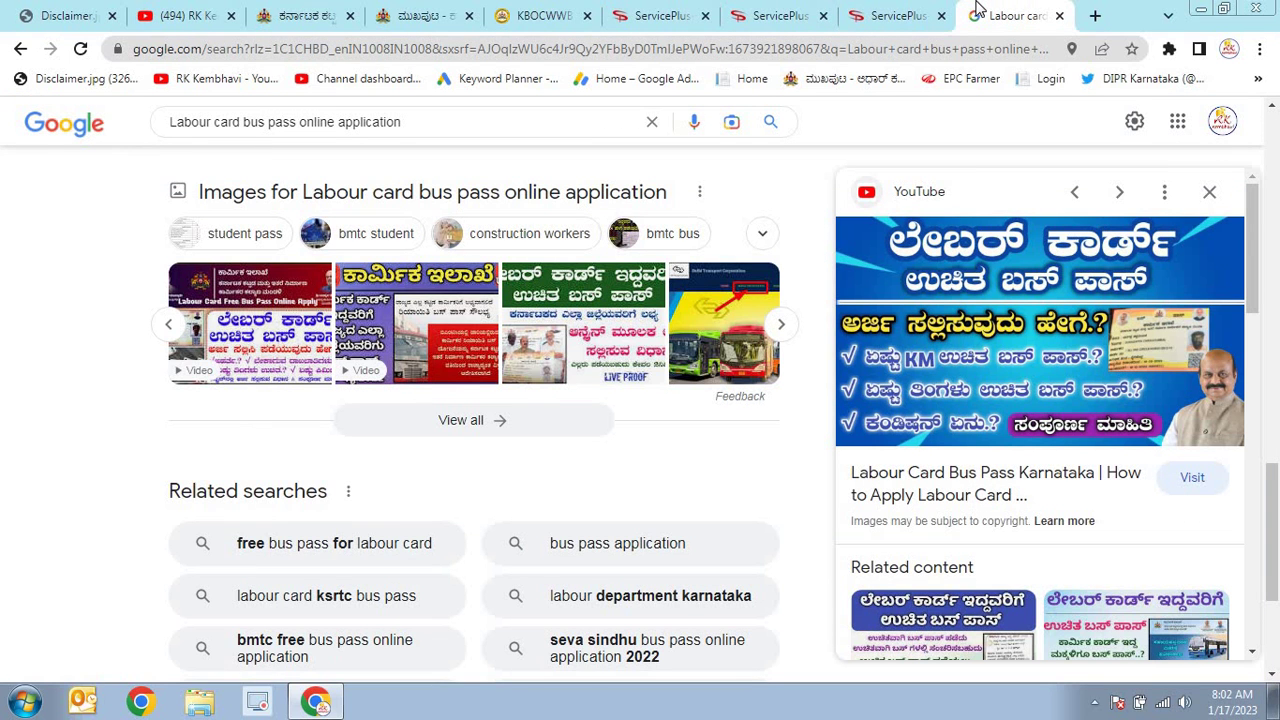
Revisit the KBOCWWB login page and the Labour Department site, ending on the YouTube channel home page.
{"action": "left_click", "coordinate": [890, 15]}
{"action": "left_click", "coordinate": [545, 15]}
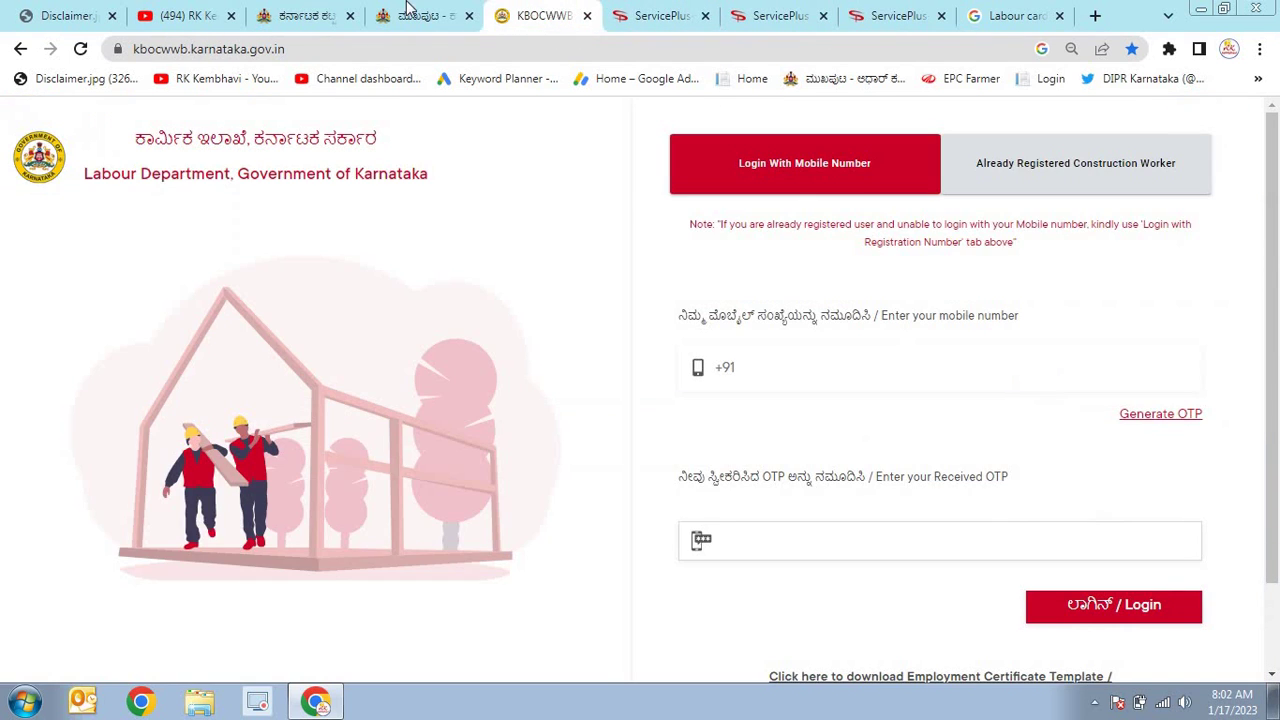
{"action": "left_click", "coordinate": [407, 12]}
{"action": "left_click", "coordinate": [185, 15]}
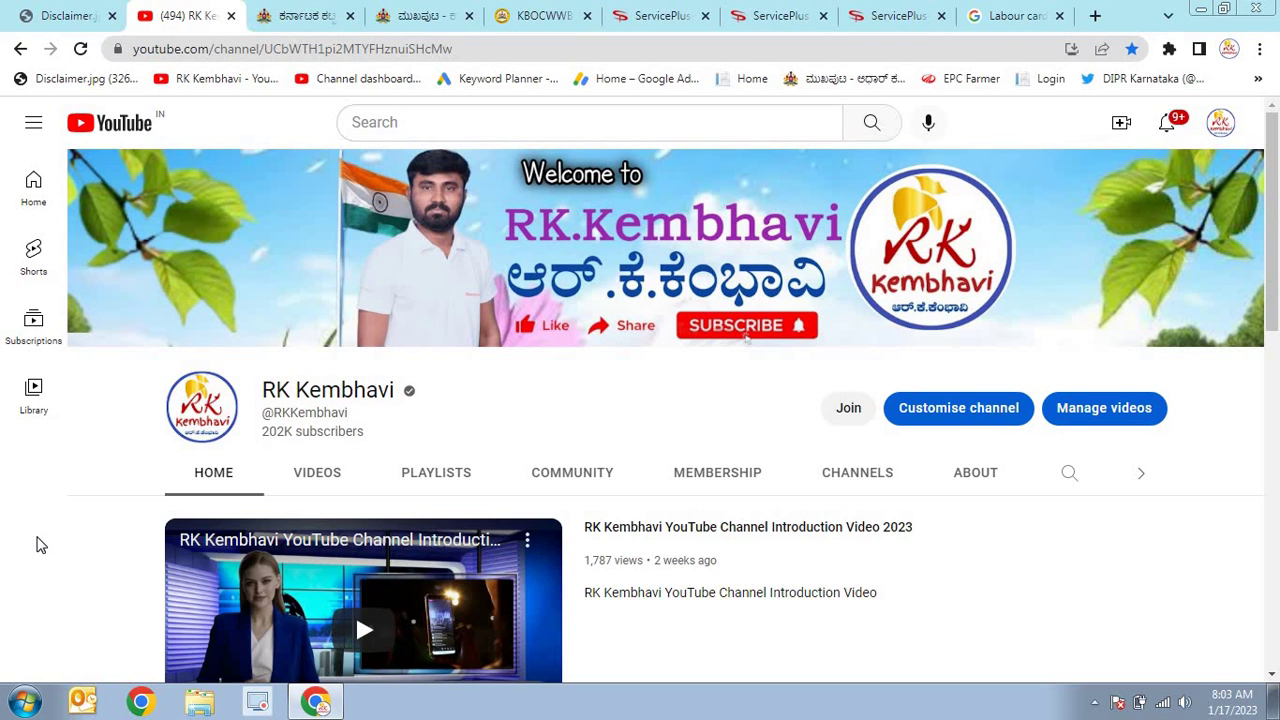
View the construction workers' welfare board and Labour Department home pages, ending on the ServicePlus listing for the labour bus service.
{"action": "left_click", "coordinate": [339, 10]}
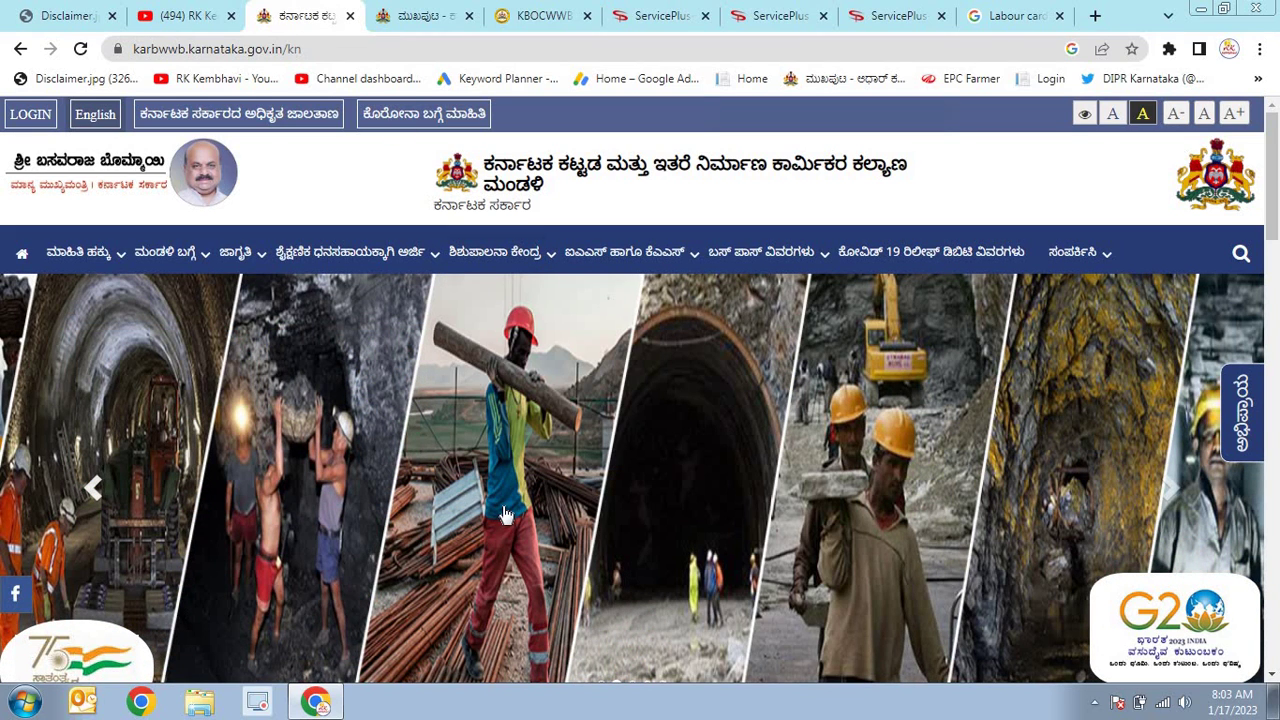
{"action": "left_click", "coordinate": [430, 10]}
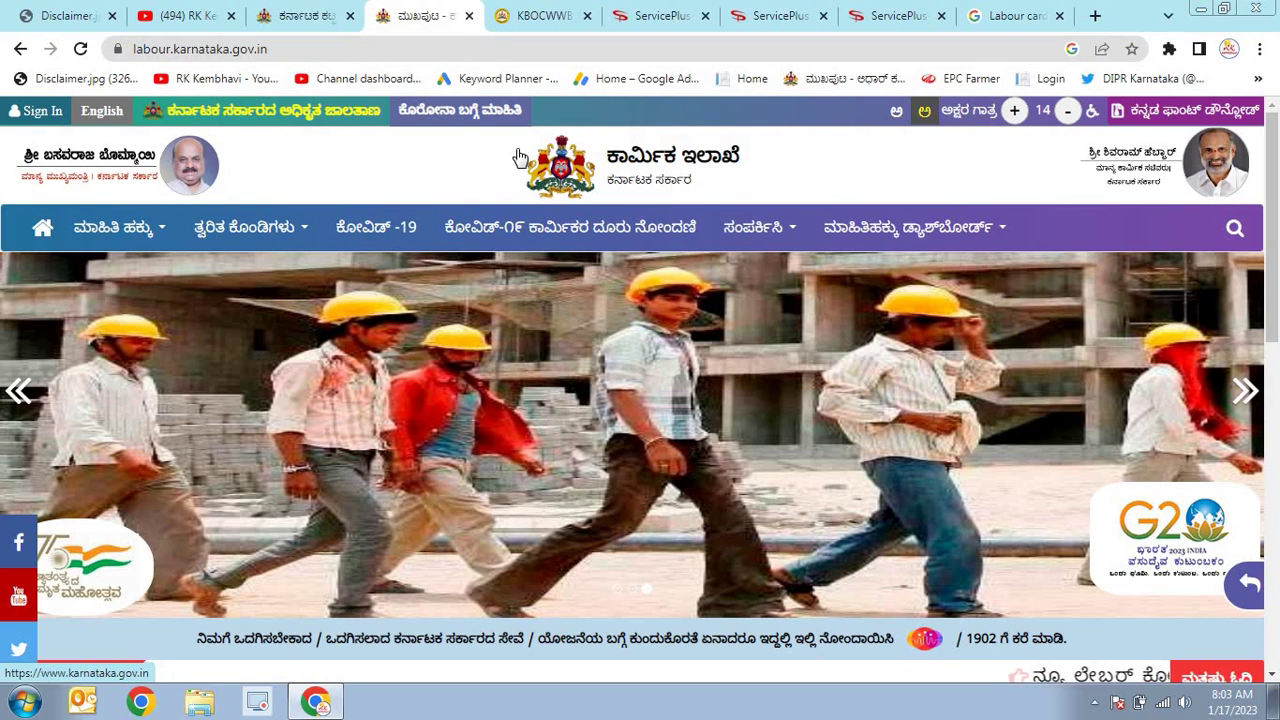
{"action": "left_click", "coordinate": [760, 10]}
{"action": "left_click", "coordinate": [880, 15]}
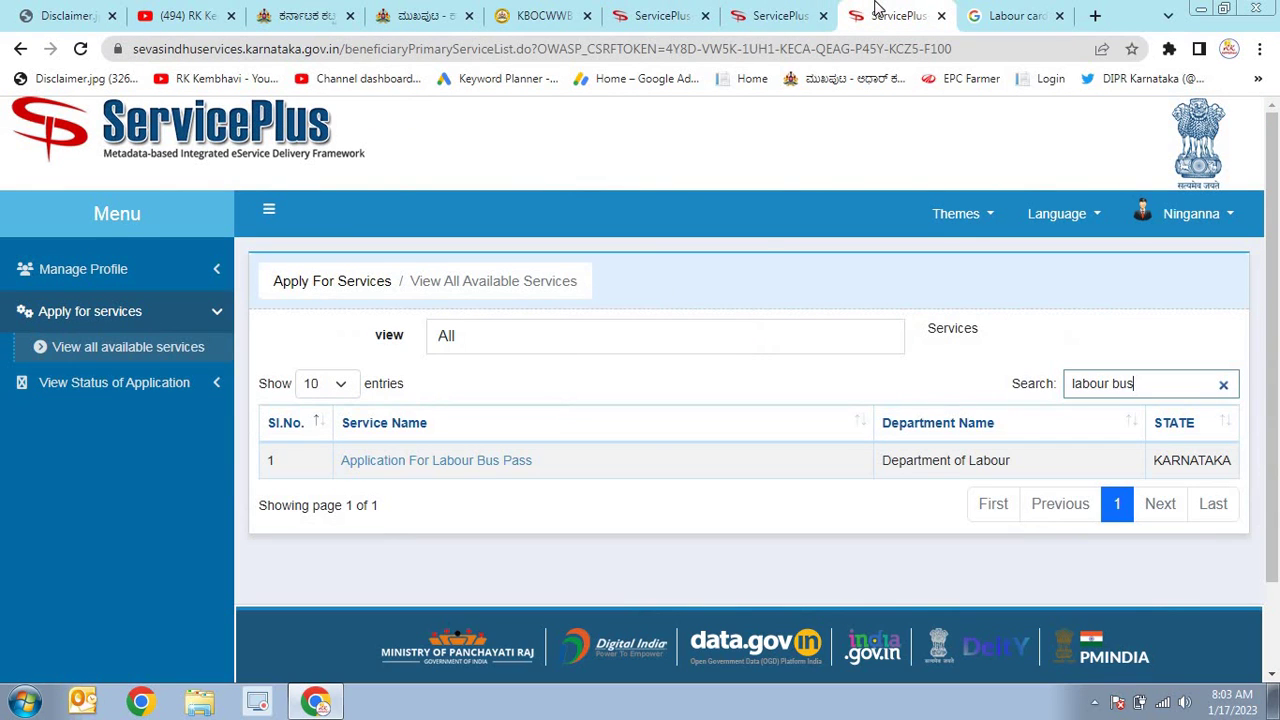
{"action": "left_click", "coordinate": [594, 522]}
{"action": "key", "text": "ctrl+a"}
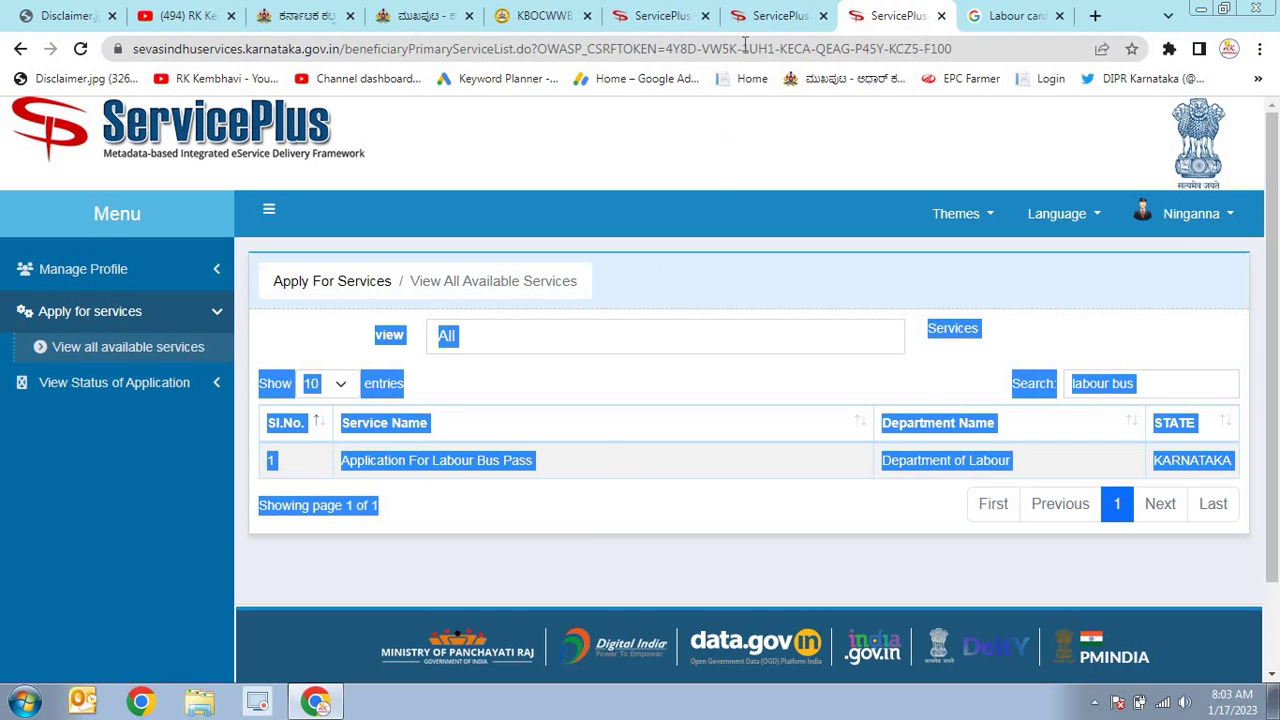
{"action": "left_click", "coordinate": [698, 168]}
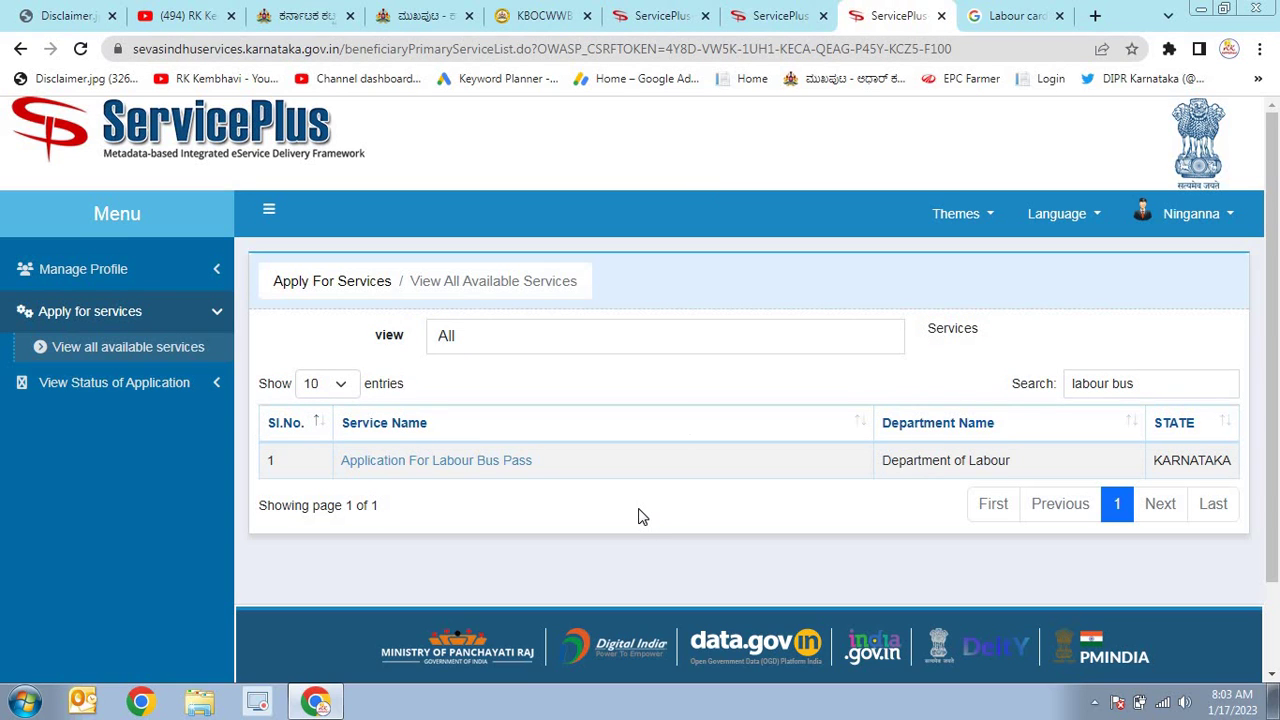
Compare the September and December labour bus pass application records with the available services listing, ending on the December record.
{"action": "left_click", "coordinate": [761, 10]}
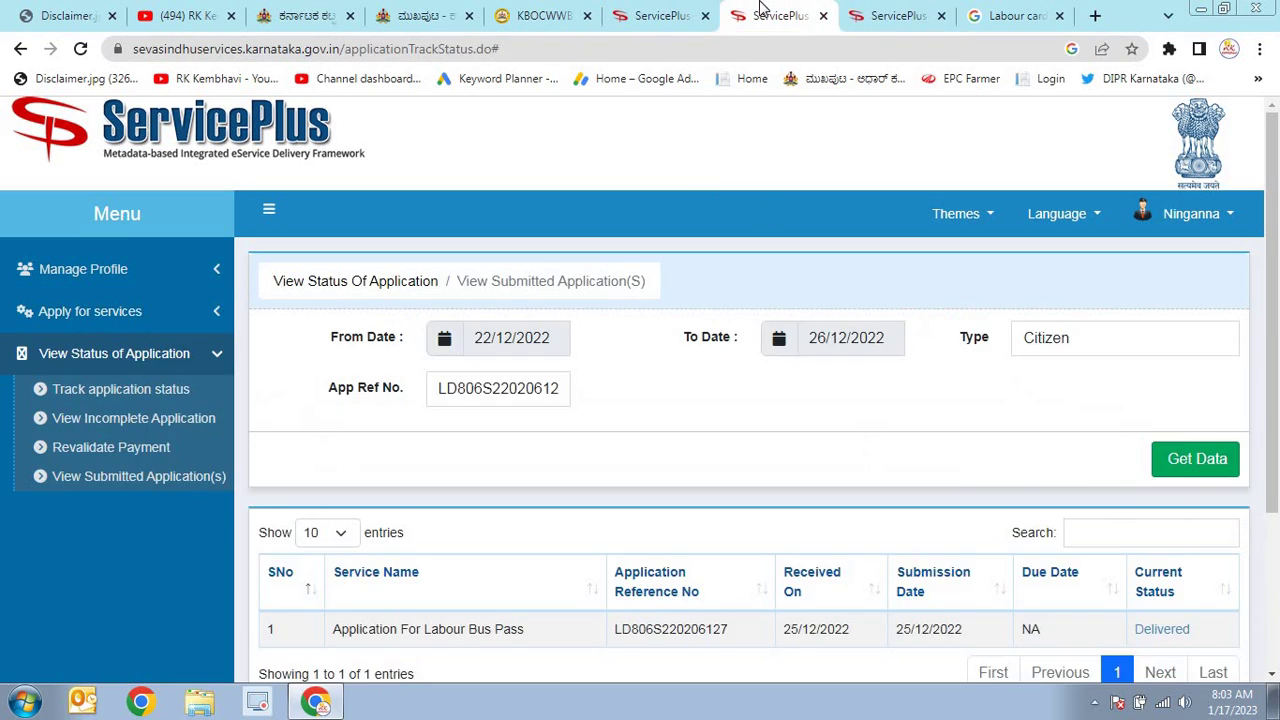
{"action": "left_click", "coordinate": [885, 12]}
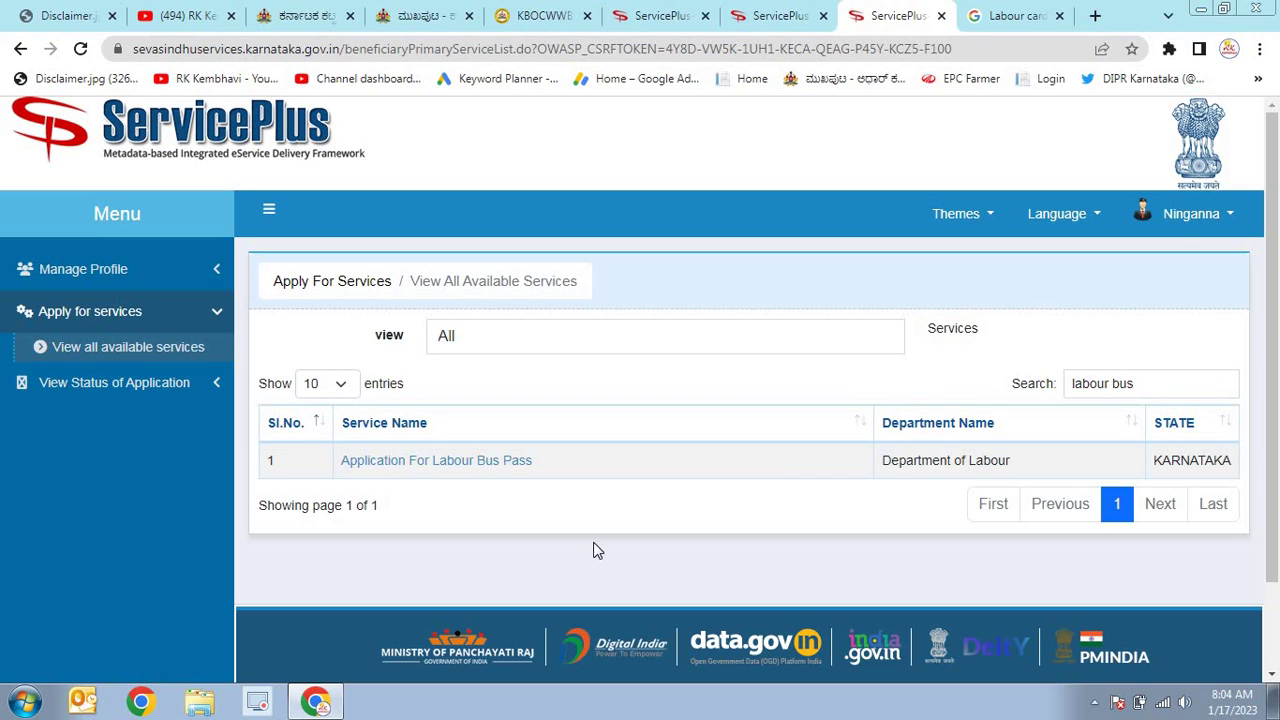
{"action": "left_click", "coordinate": [995, 12]}
{"action": "left_click", "coordinate": [900, 12]}
{"action": "left_click", "coordinate": [820, 10]}
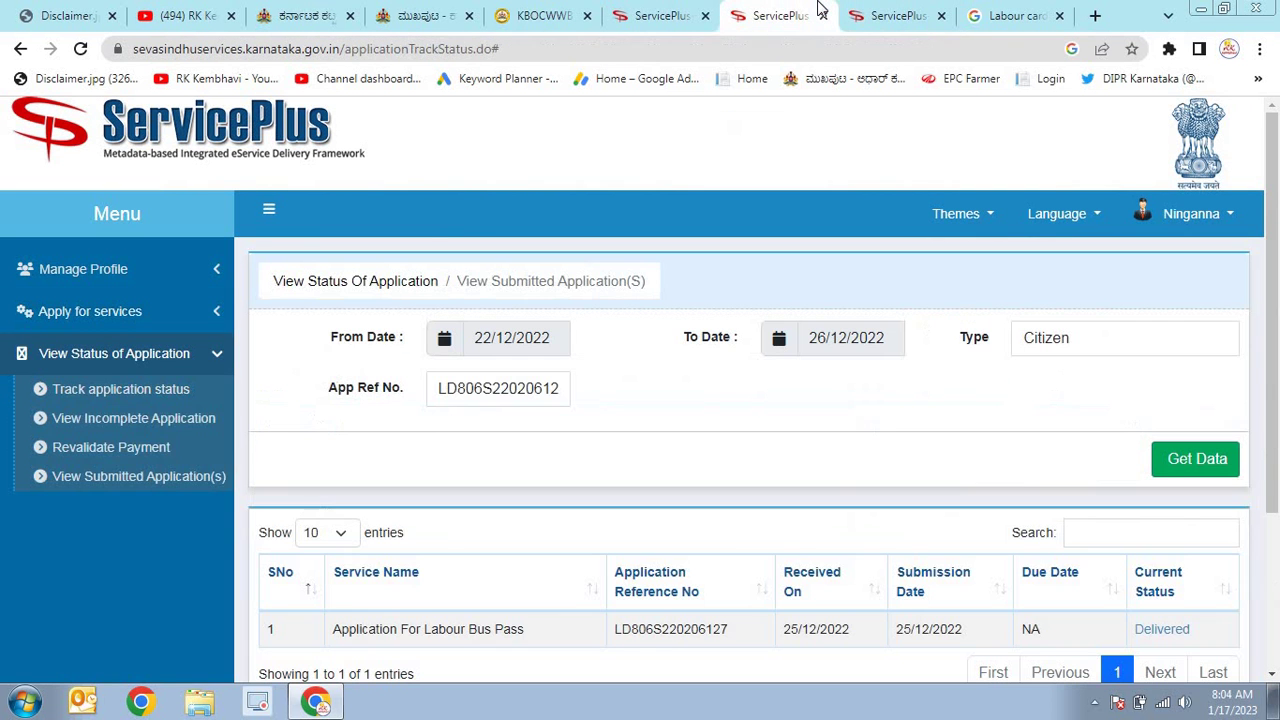
{"action": "left_click", "coordinate": [660, 12]}
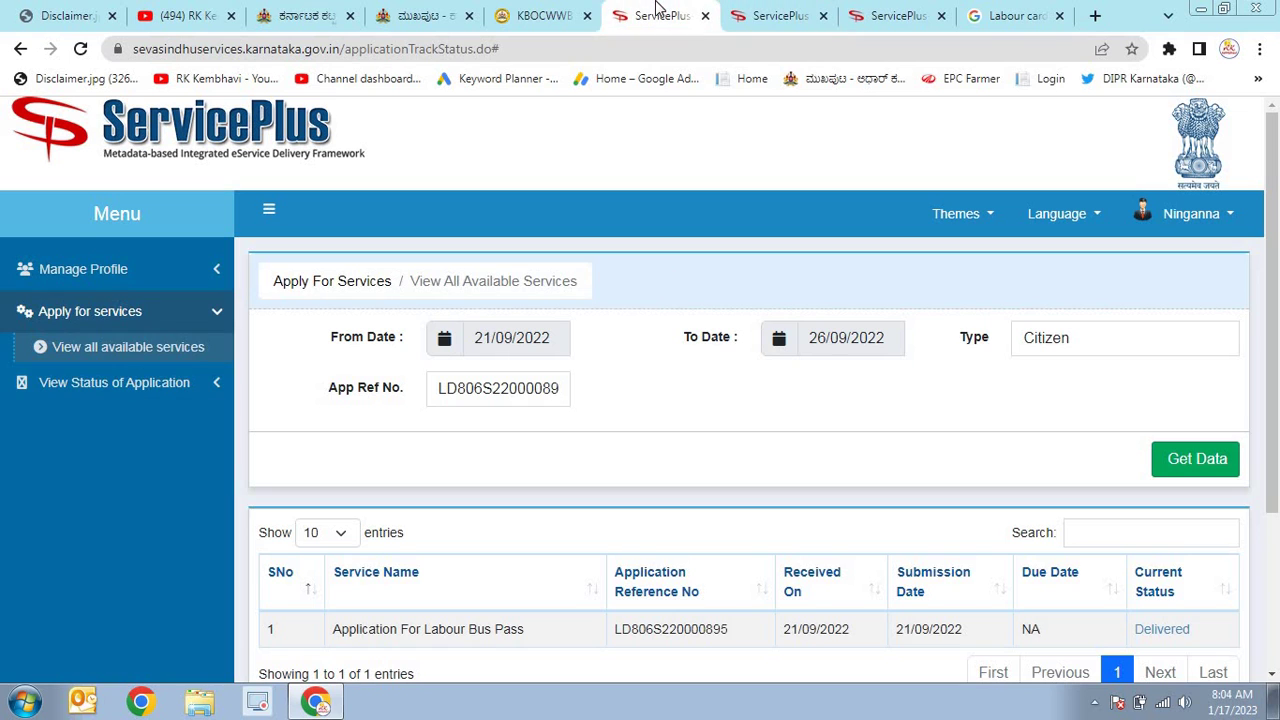
{"action": "left_click", "coordinate": [538, 14]}
{"action": "left_click", "coordinate": [660, 12]}
{"action": "left_click", "coordinate": [760, 15]}
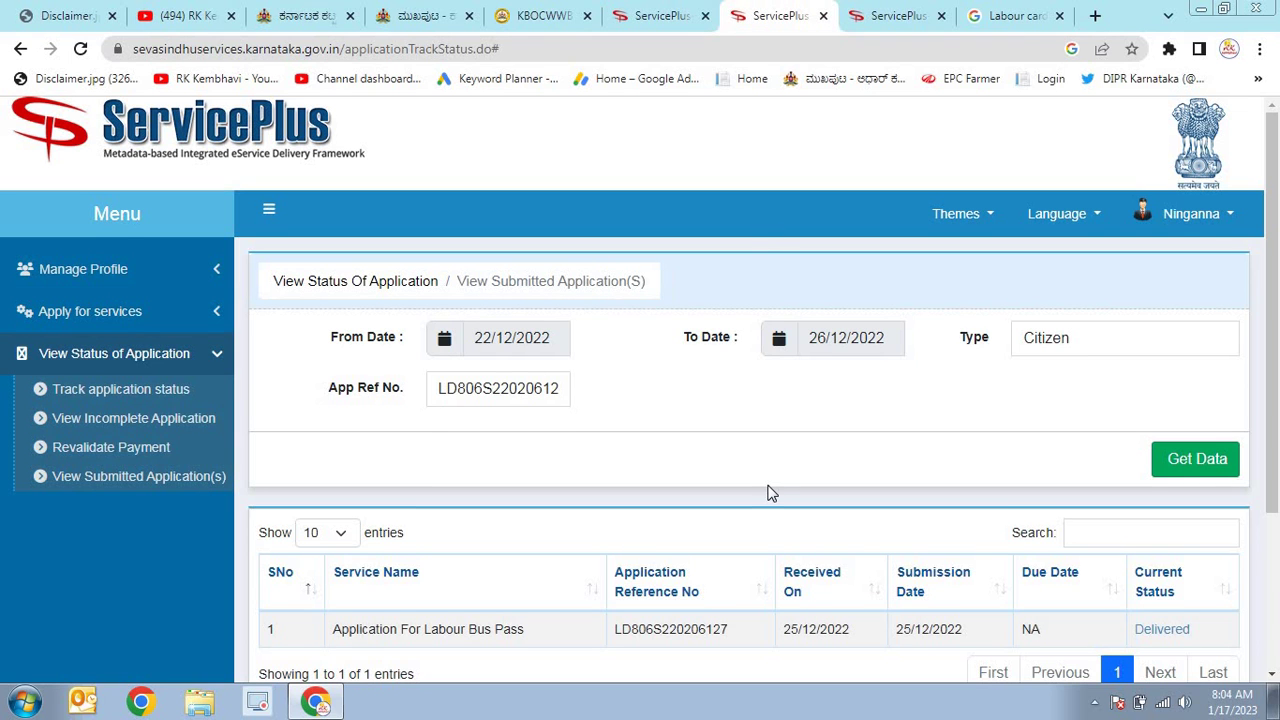
Open the December labour bus pass application's status details, review the task table and kiosk contact section, and close them.
{"action": "scroll", "coordinate": [770, 492], "scroll_direction": "down", "scroll_amount": 2}
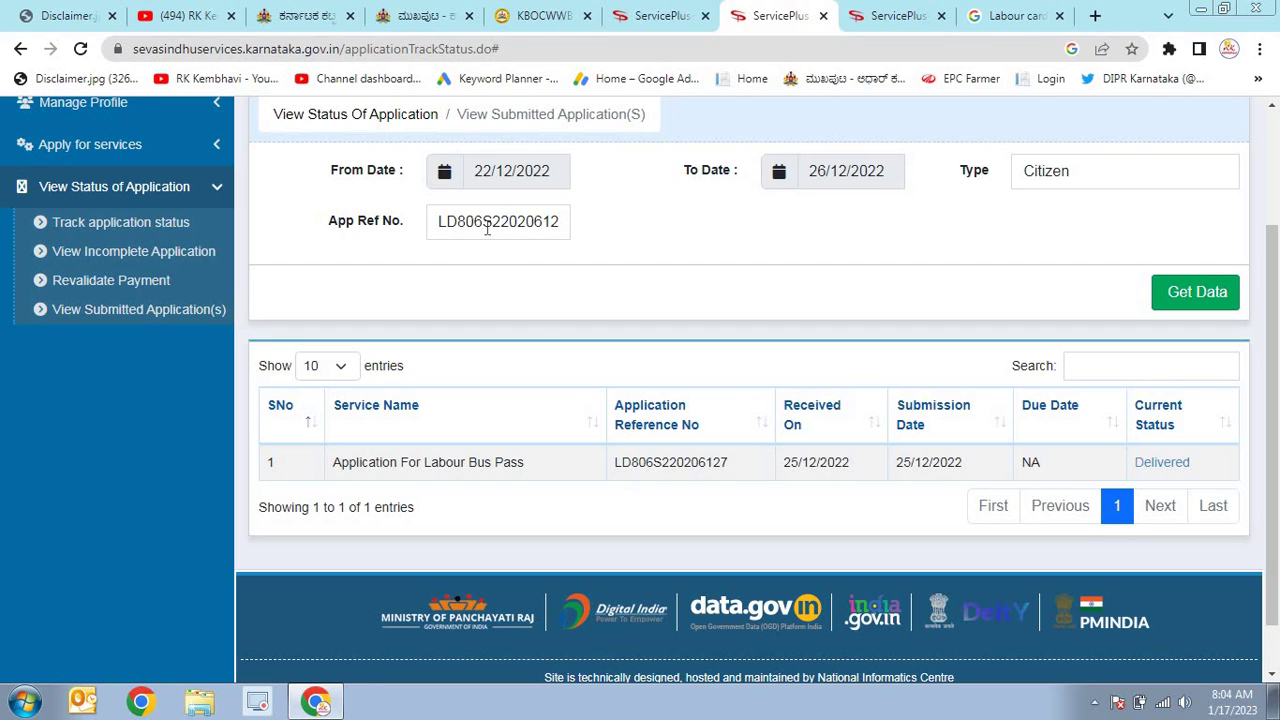
{"action": "left_click", "coordinate": [1157, 470]}
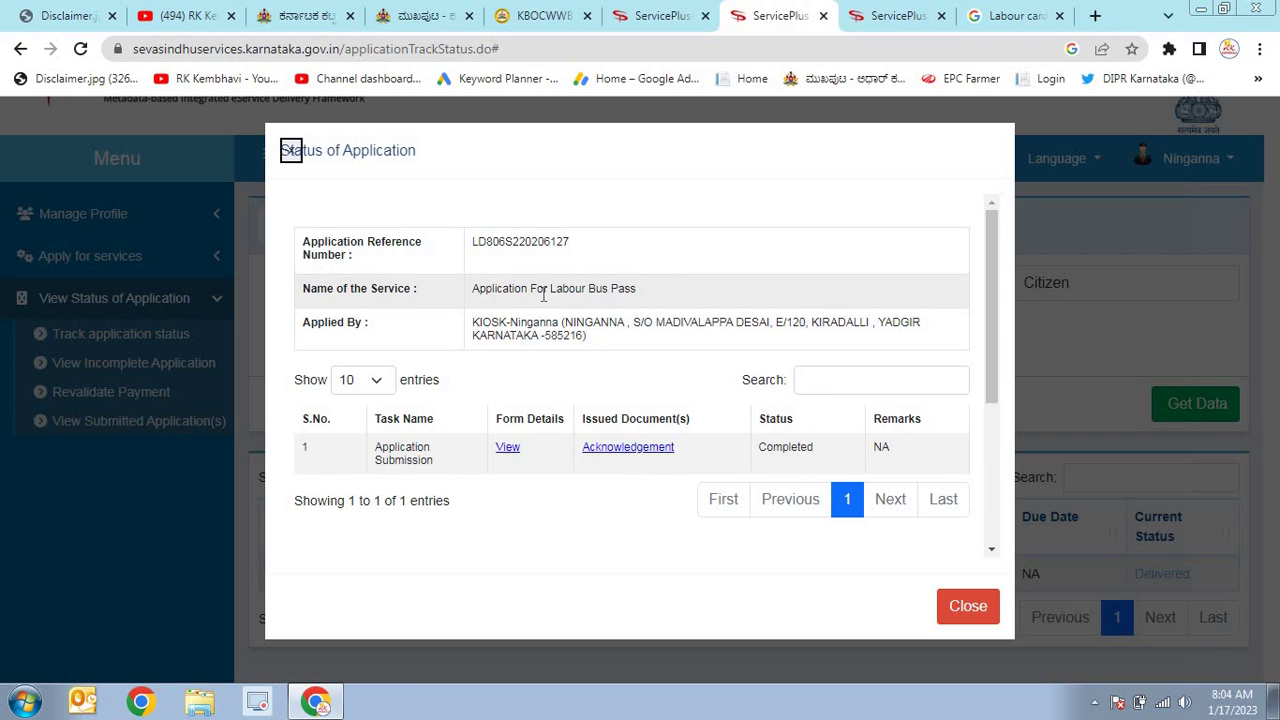
{"action": "scroll", "coordinate": [553, 447], "scroll_direction": "down", "scroll_amount": 2}
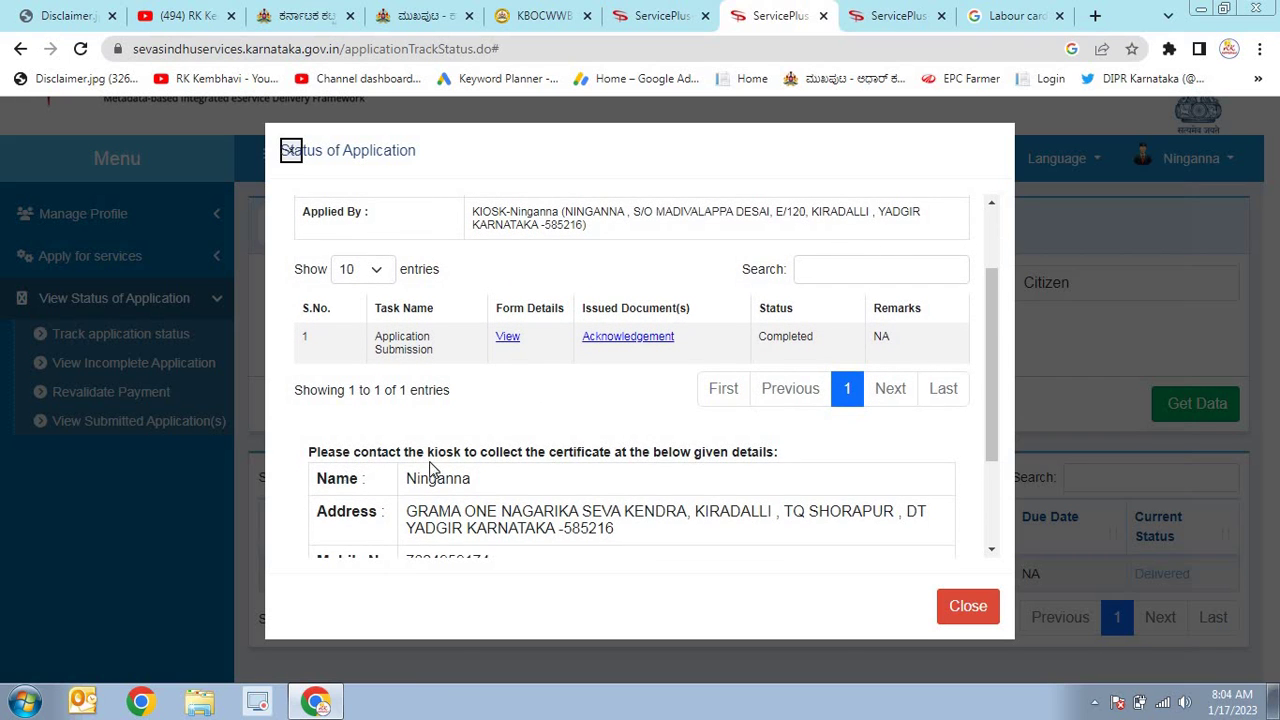
{"action": "scroll", "coordinate": [588, 468], "scroll_direction": "down", "scroll_amount": 2}
{"action": "scroll", "coordinate": [588, 468], "scroll_direction": "down", "scroll_amount": 2}
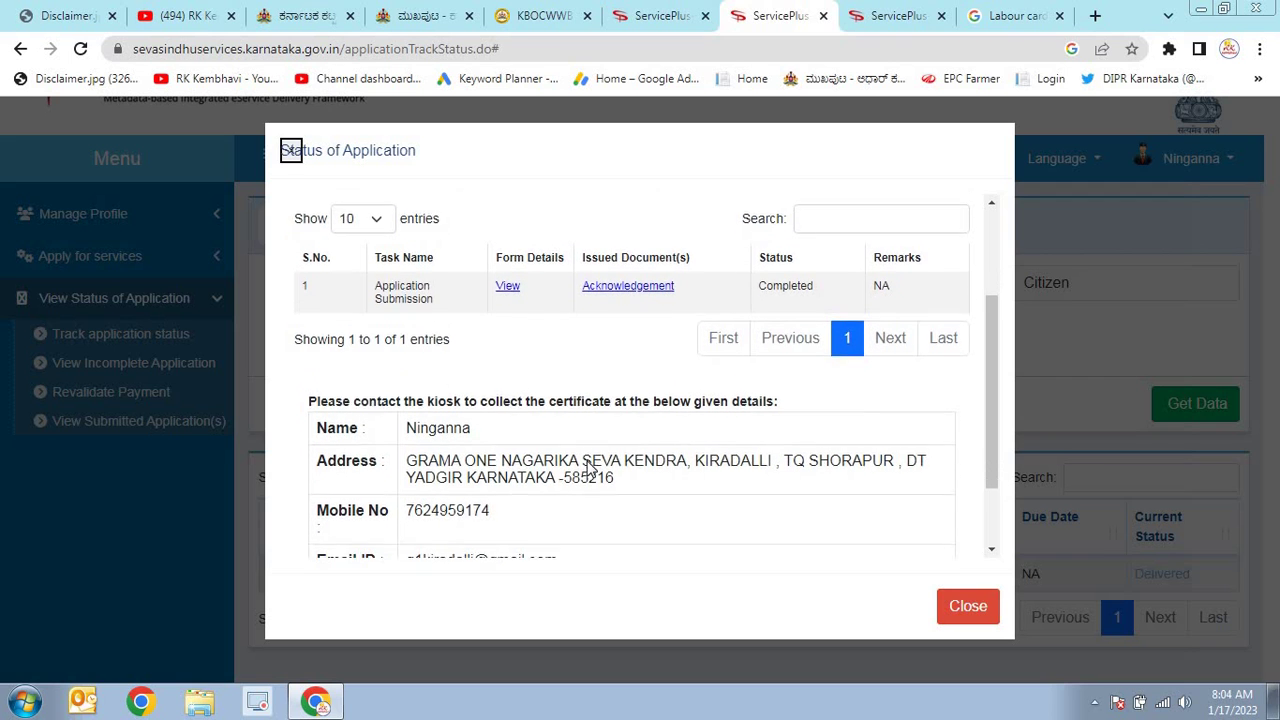
{"action": "scroll", "coordinate": [553, 422], "scroll_direction": "down", "scroll_amount": 1}
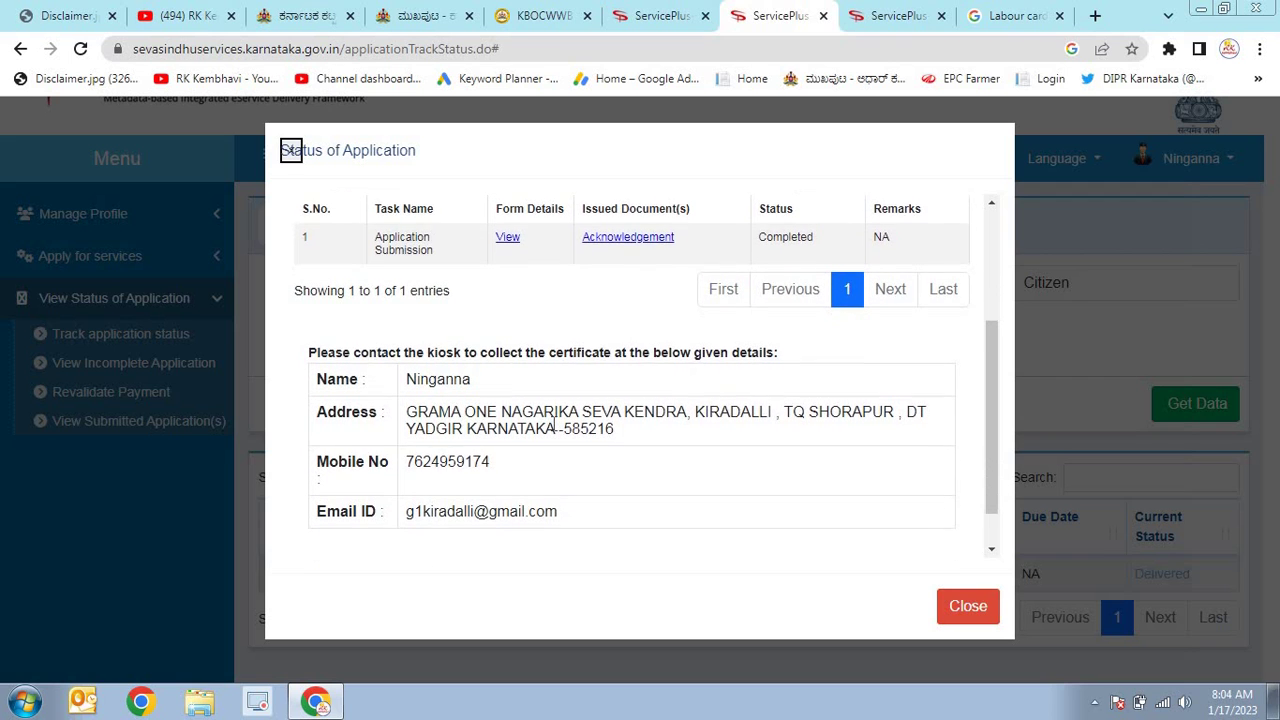
{"action": "scroll", "coordinate": [553, 422], "scroll_direction": "up", "scroll_amount": 2}
{"action": "scroll", "coordinate": [553, 422], "scroll_direction": "up", "scroll_amount": 3}
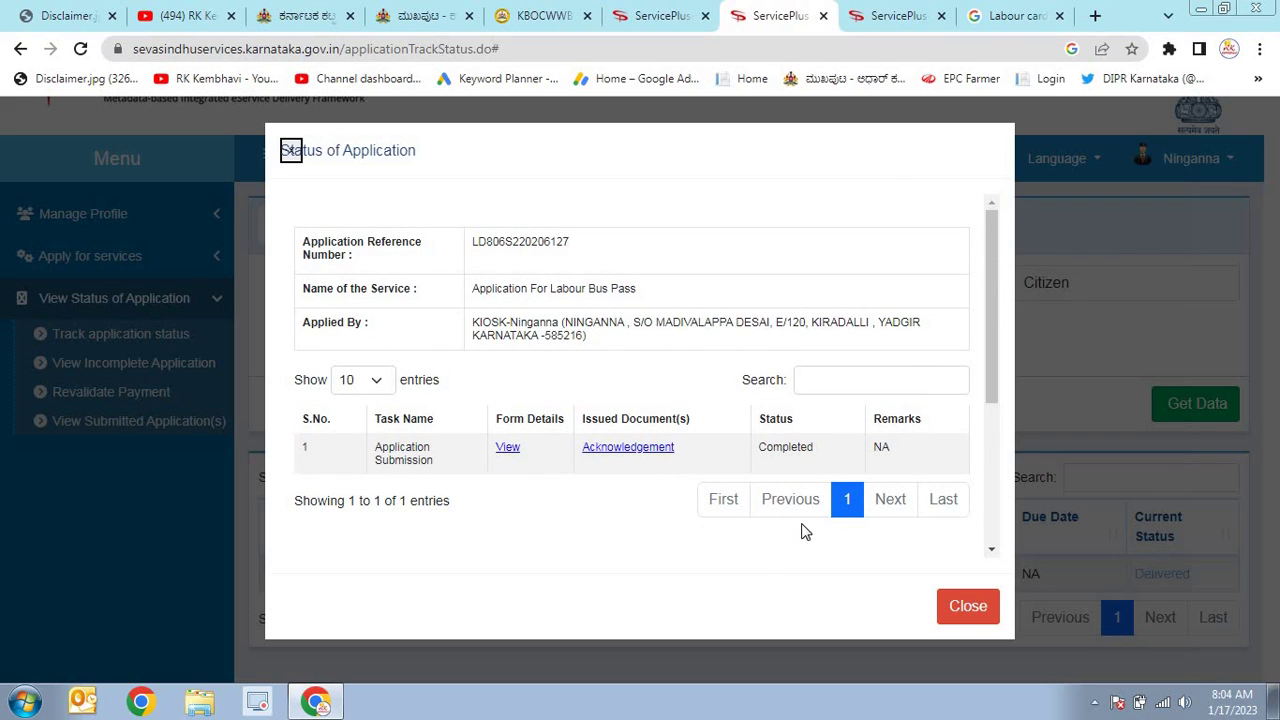
{"action": "left_click", "coordinate": [968, 610]}
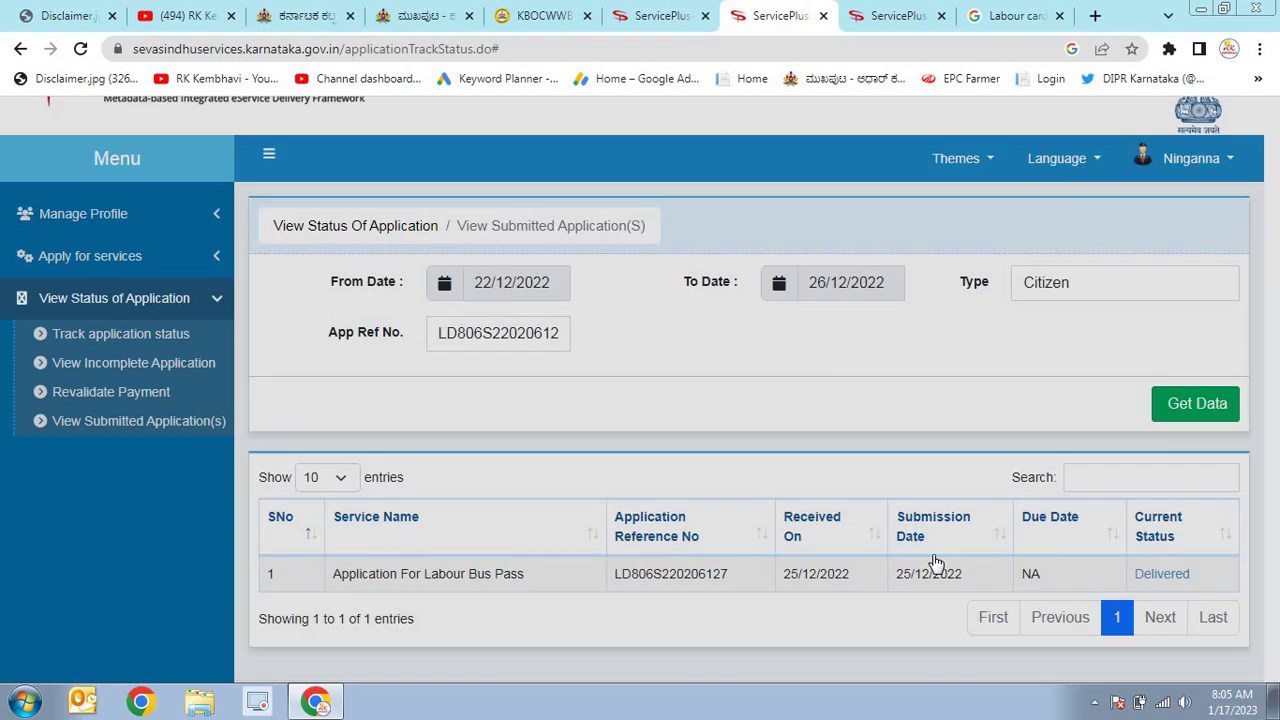
Reopen and close the December application's status details, then check the September application record and return to the December one.
{"action": "left_click", "coordinate": [1162, 577]}
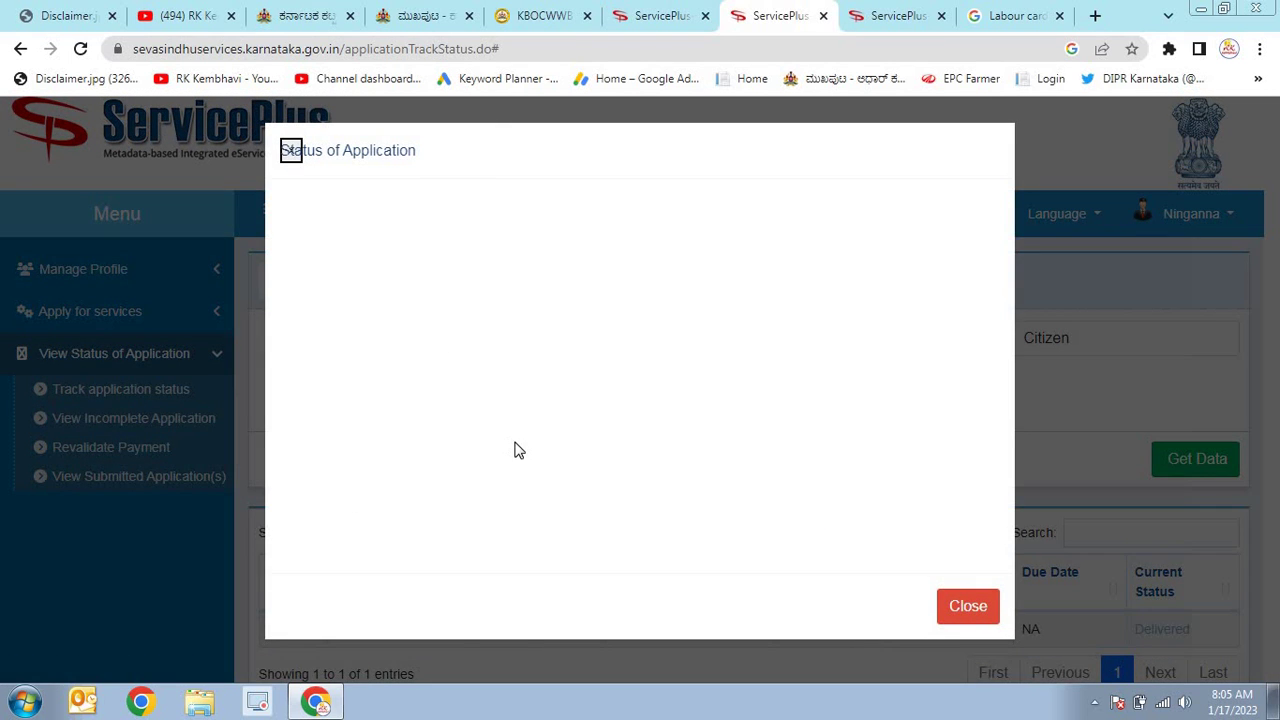
{"action": "left_click", "coordinate": [965, 610]}
{"action": "left_click", "coordinate": [675, 10]}
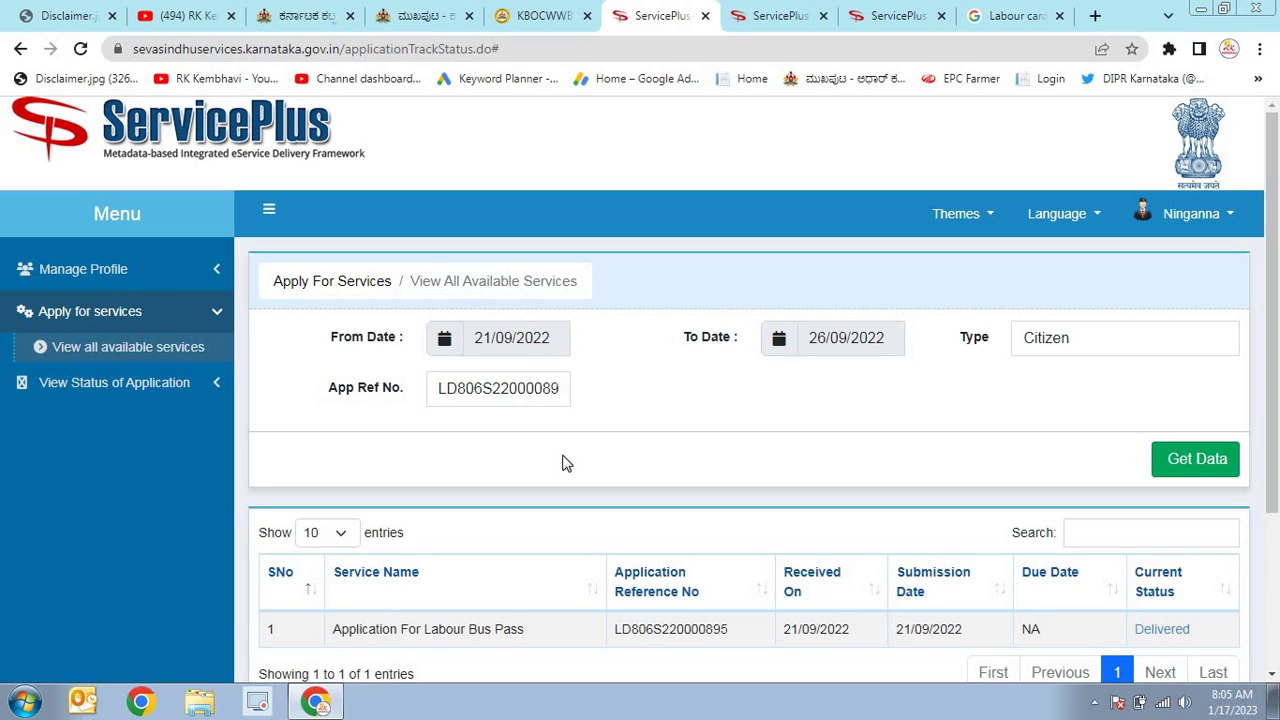
{"action": "left_click", "coordinate": [800, 12]}
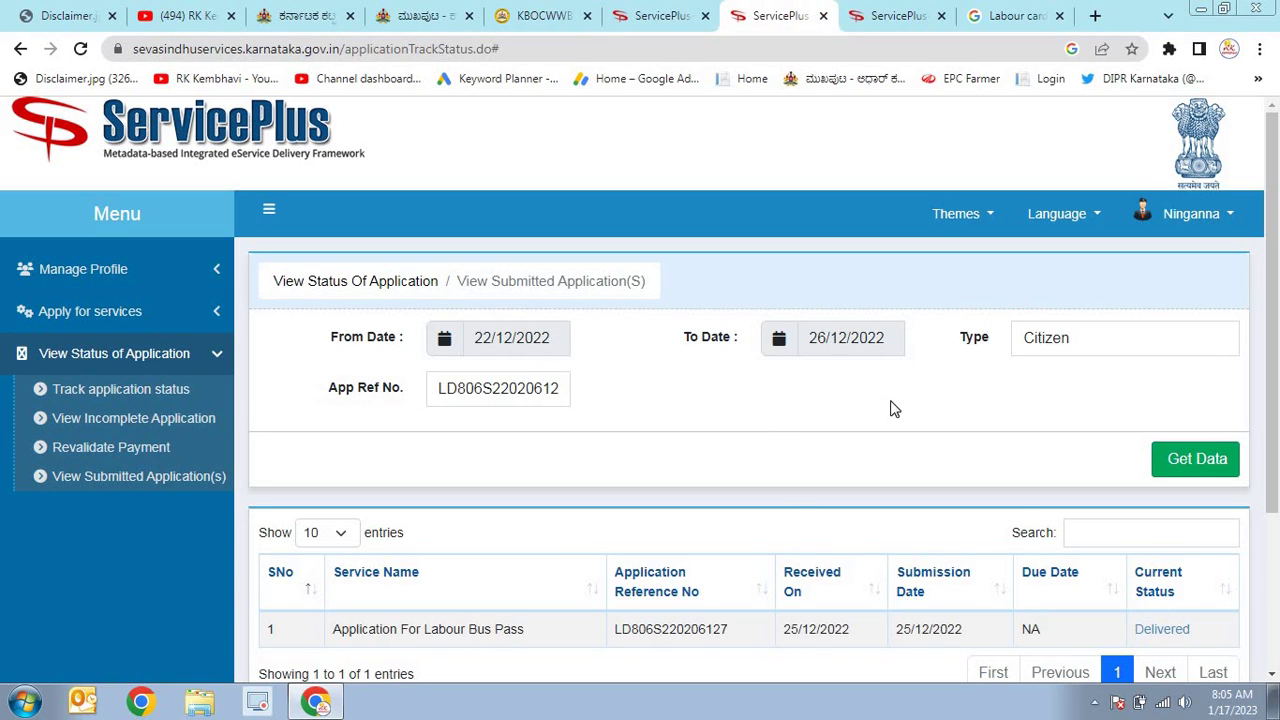
View the labour bus pass service listing, the Google results for the online application and the welfare board home page.
{"action": "left_click", "coordinate": [895, 15]}
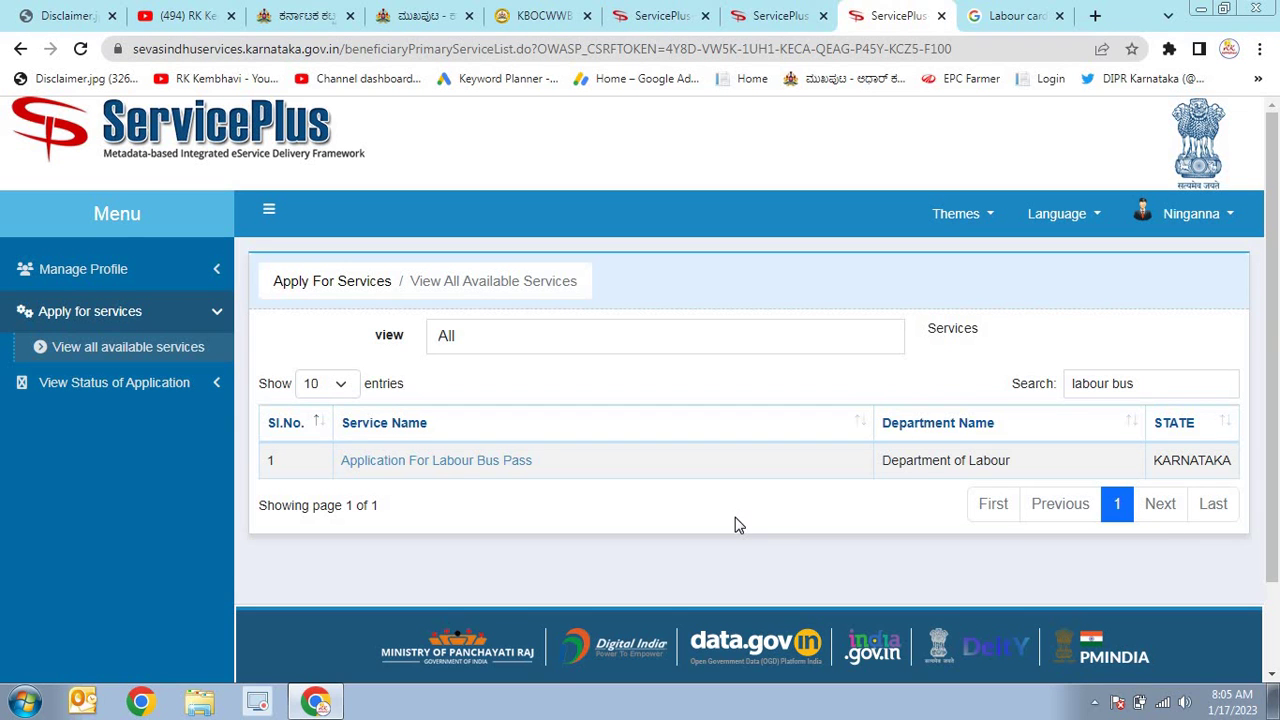
{"action": "left_click", "coordinate": [1040, 12]}
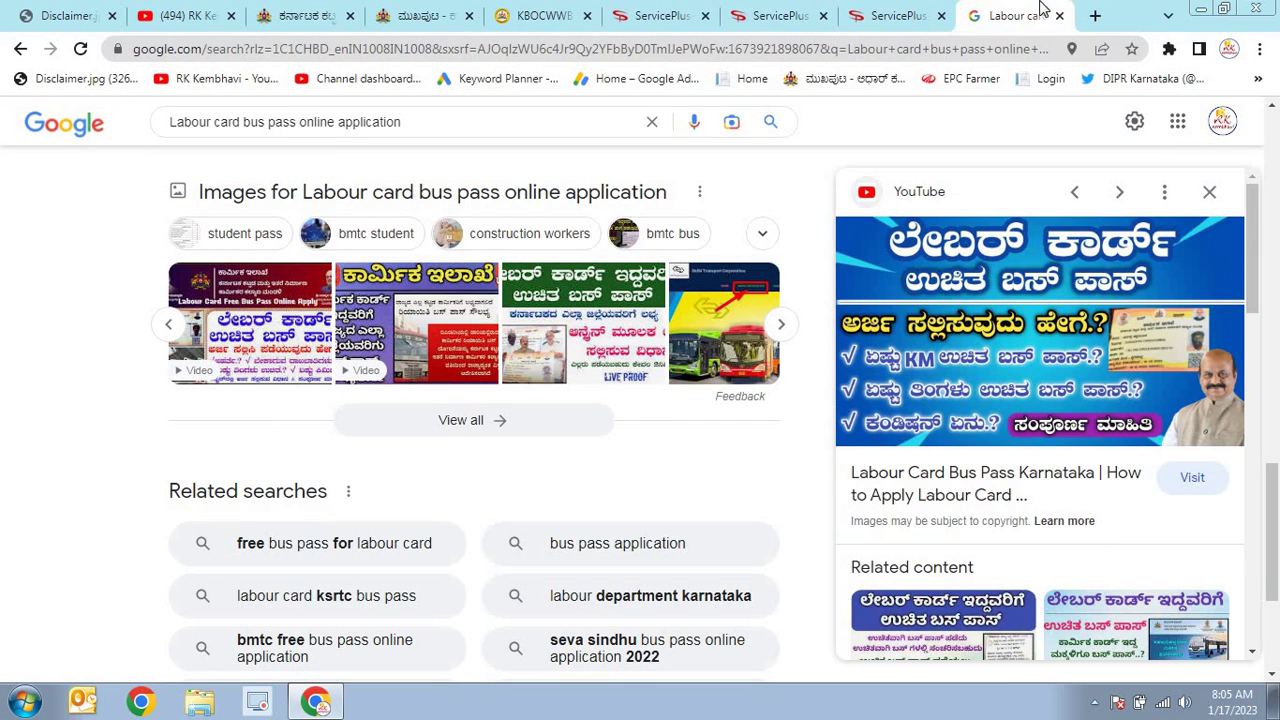
{"action": "left_click", "coordinate": [808, 12]}
{"action": "left_click", "coordinate": [300, 15]}
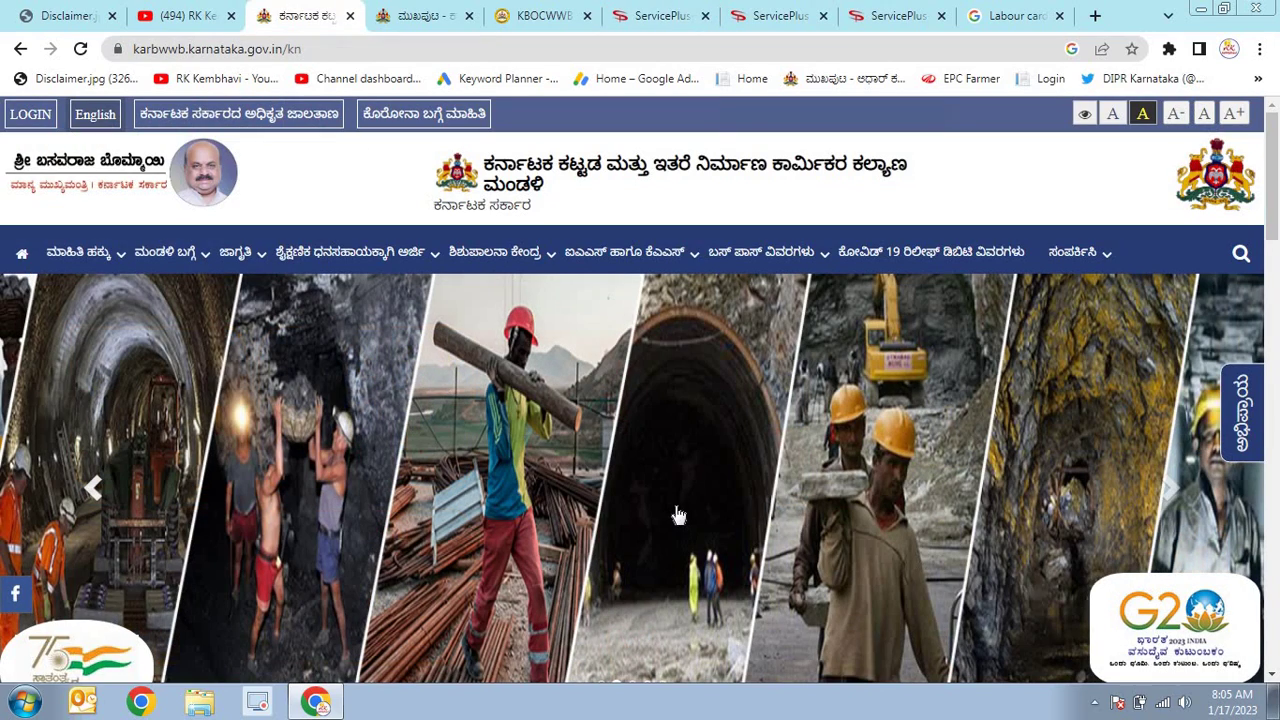
Check the December application record and the bus pass service listing once more, ending on the YouTube channel home page.
{"action": "left_click", "coordinate": [790, 14]}
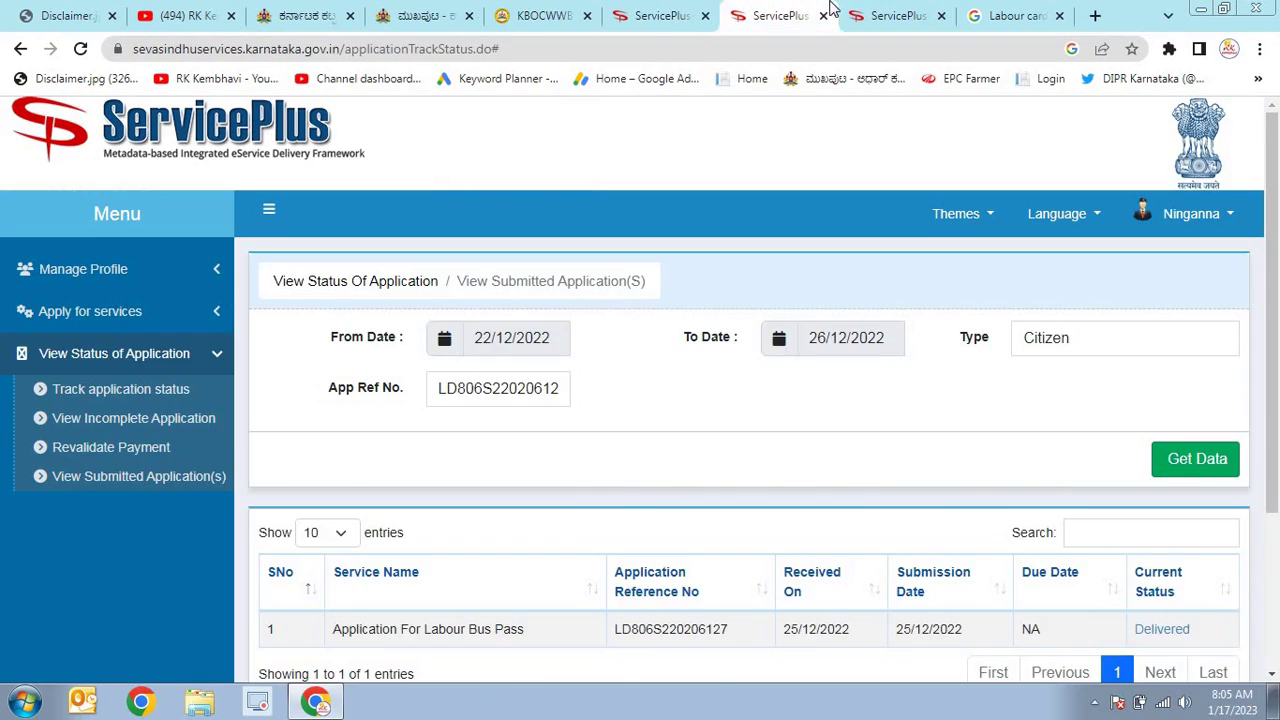
{"action": "left_click", "coordinate": [884, 10]}
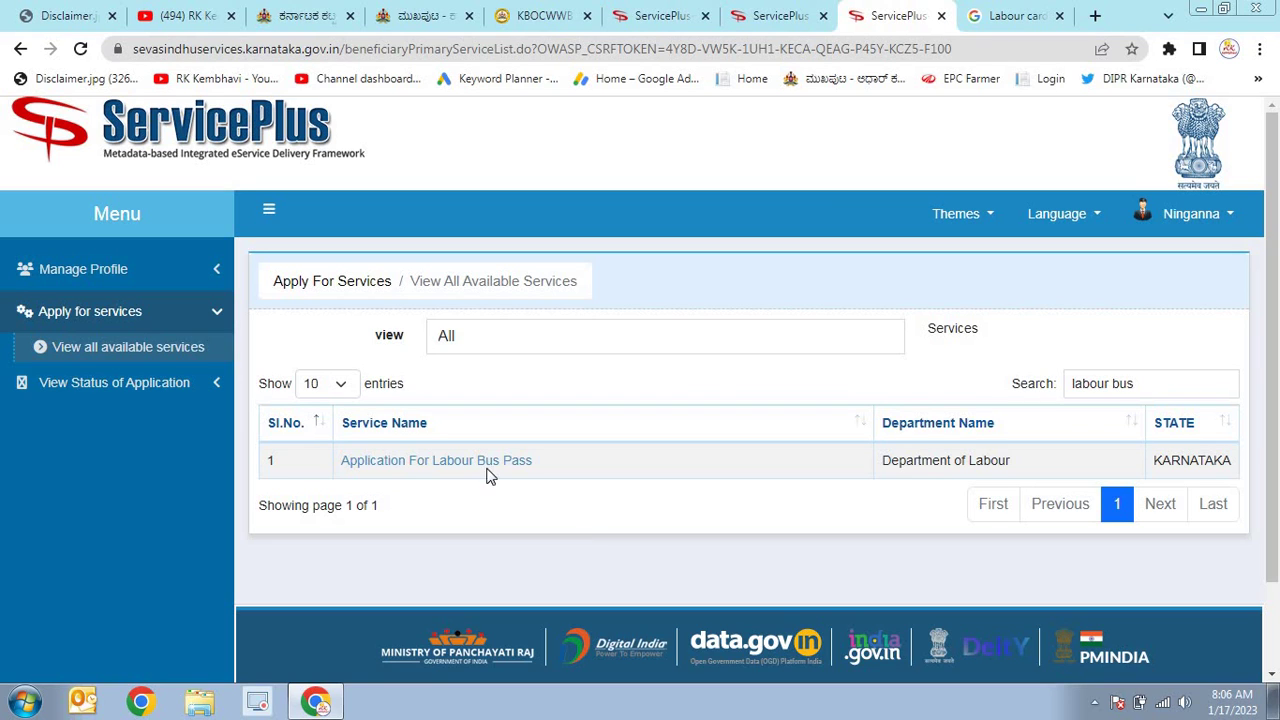
{"action": "left_click", "coordinate": [274, 12]}
{"action": "left_click", "coordinate": [190, 15]}
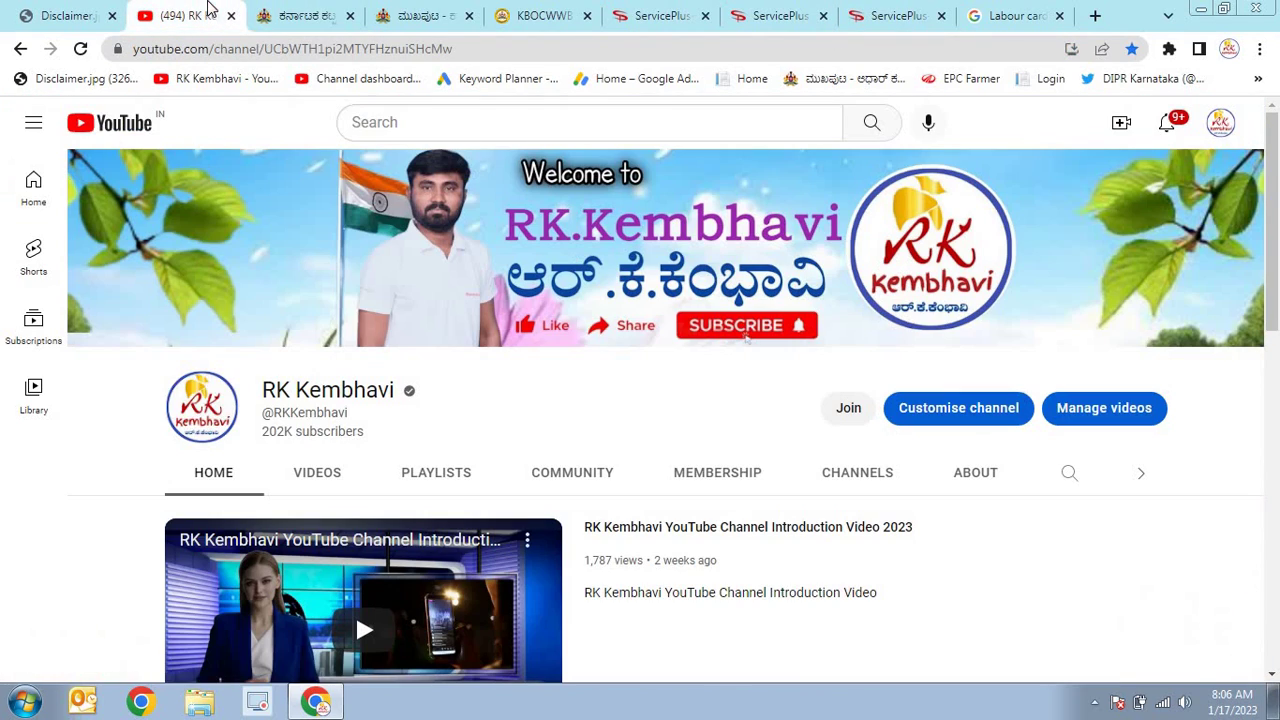